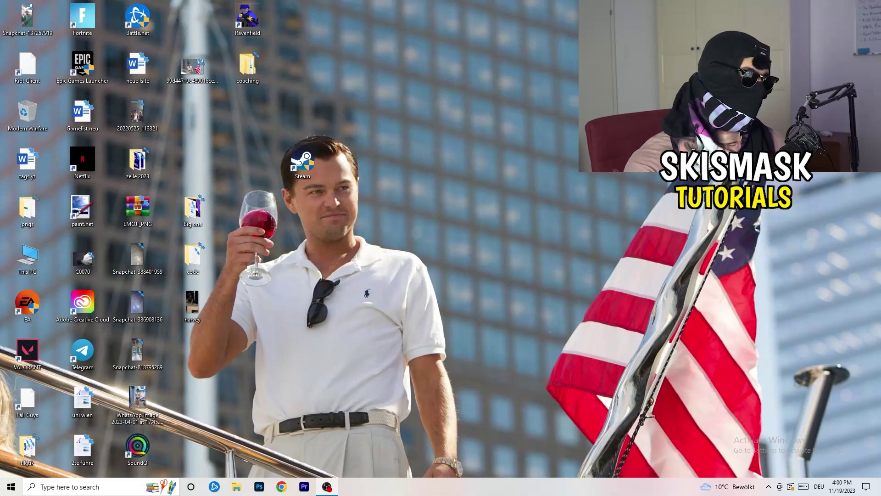
Step: Open Windows Settings to the Gaming section's Xbox Game Bar page, where Game Bar is off
{"action": "key", "text": "super"}
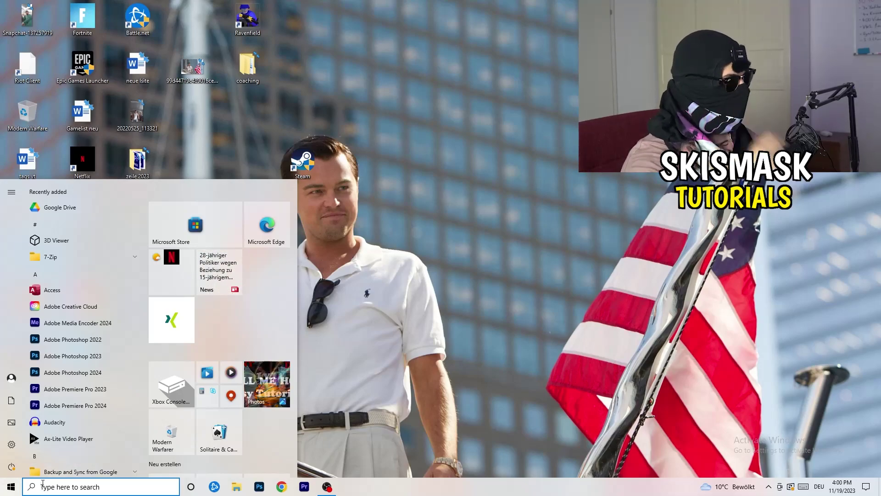
{"action": "left_click", "coordinate": [12, 444]}
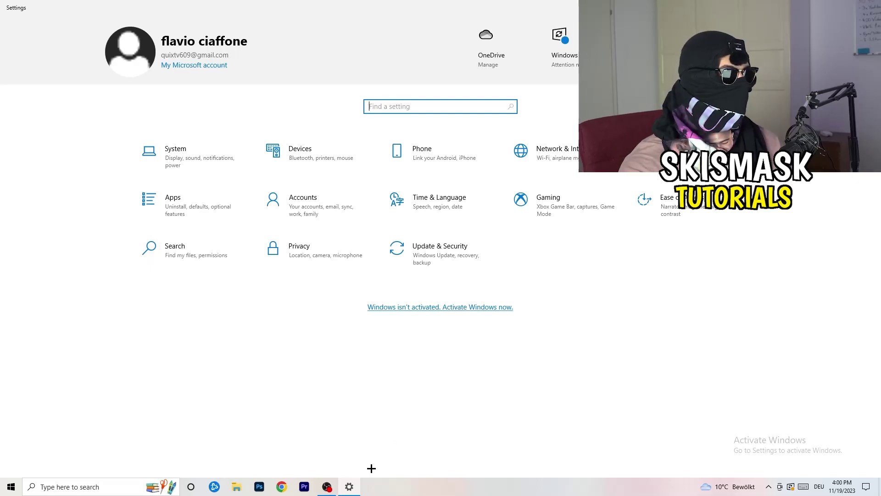
{"action": "left_click", "coordinate": [564, 221]}
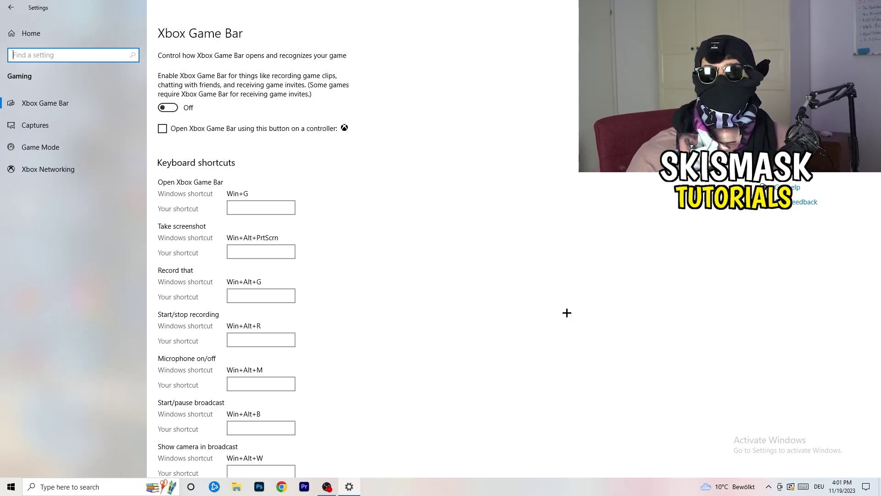
Step: Open Gaming Captures and keep the maximum recording length at 2 hours
{"action": "left_click", "coordinate": [73, 128]}
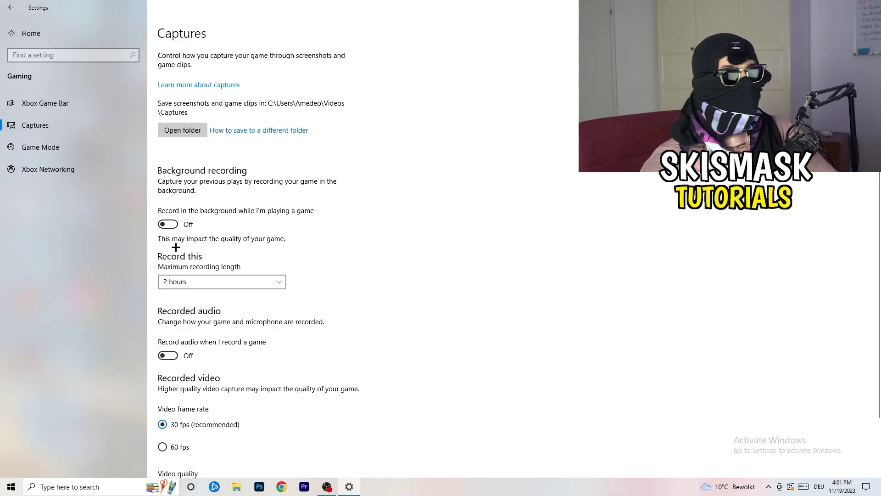
{"action": "left_click", "coordinate": [215, 283]}
{"action": "left_click", "coordinate": [366, 248]}
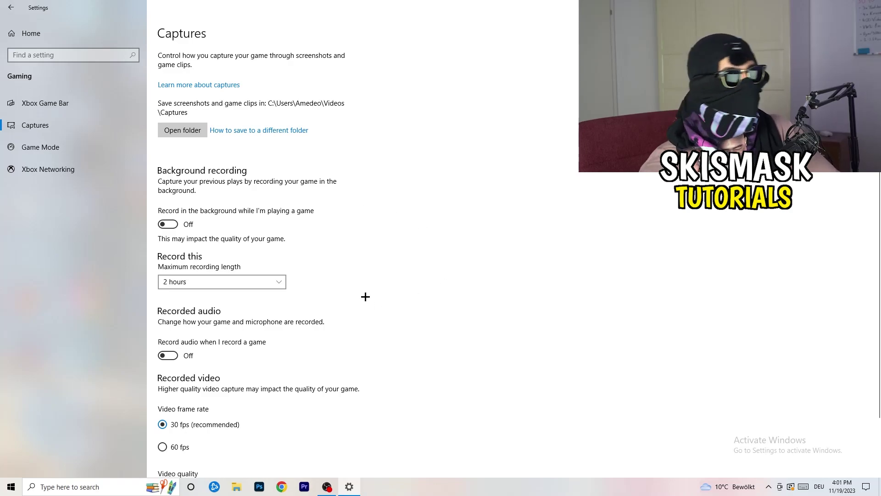
{"action": "left_click", "coordinate": [262, 278]}
{"action": "left_click", "coordinate": [565, 229]}
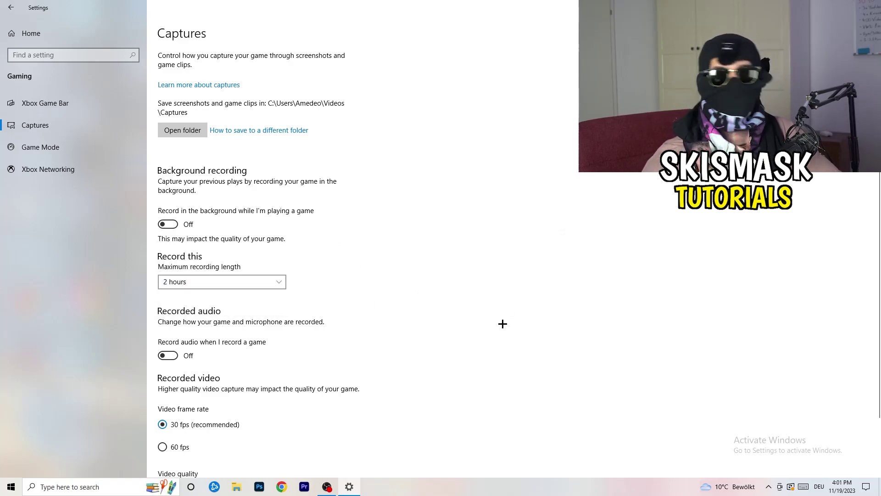
{"action": "scroll", "coordinate": [310, 345], "scroll_direction": "down", "scroll_amount": 3}
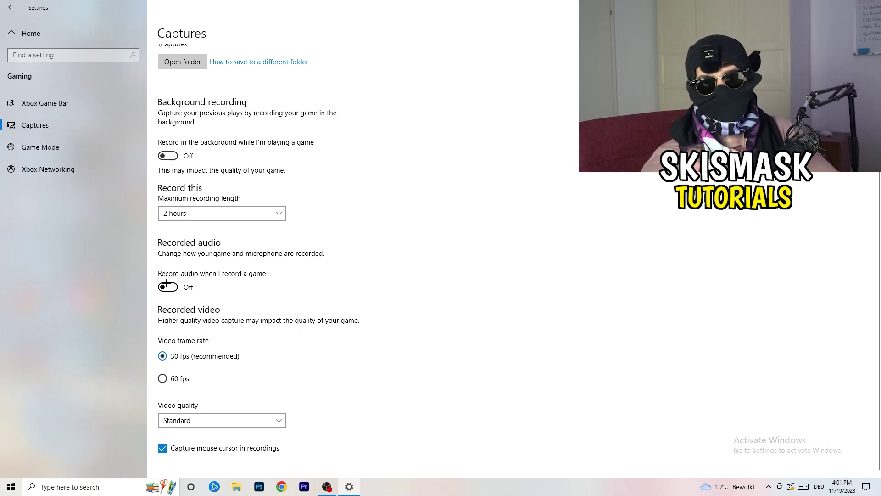
Step: Open the Game Mode page and confirm Game Mode is switched on
{"action": "left_click", "coordinate": [63, 145]}
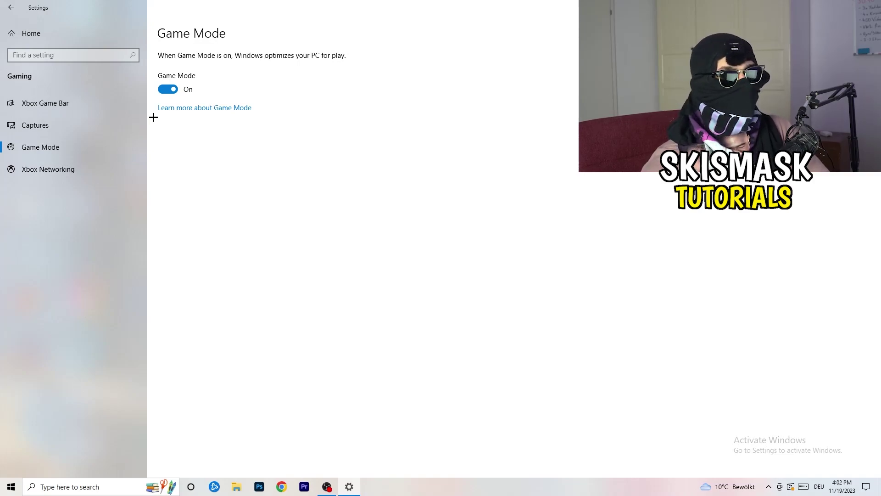
Step: Close Settings and open Task Manager from the taskbar, maximized
{"action": "key", "text": "alt+F4"}
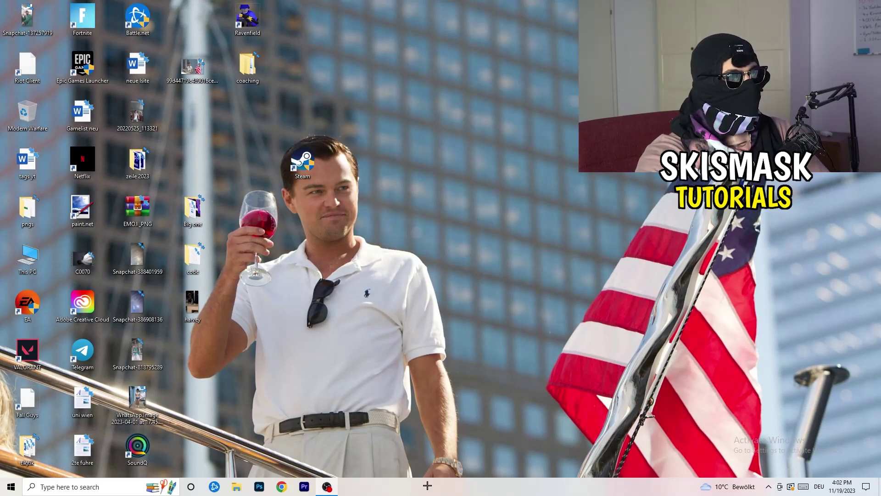
{"action": "left_click_drag", "start_coordinate": [429, 486], "coordinate": [310, 432]}
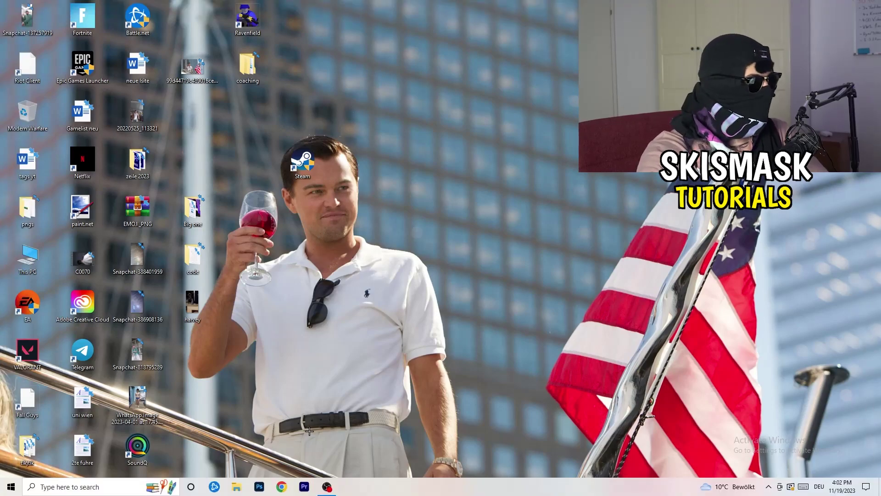
{"action": "right_click", "coordinate": [426, 487]}
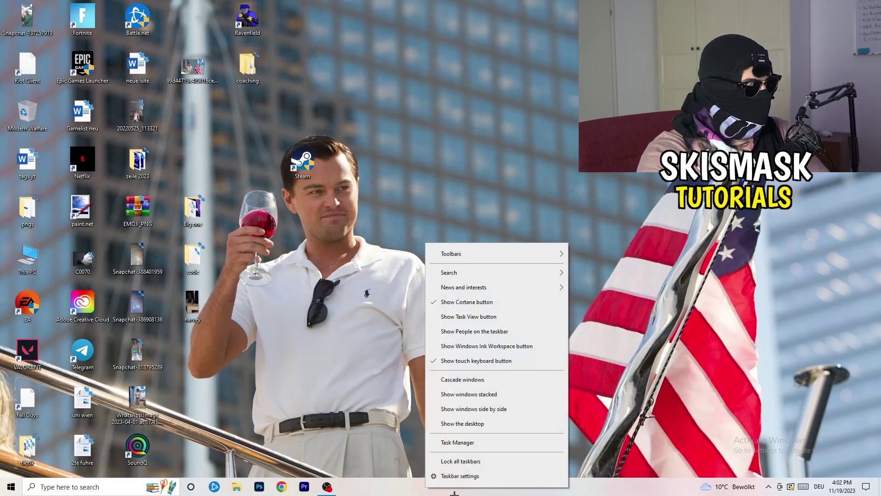
{"action": "left_click", "coordinate": [474, 443]}
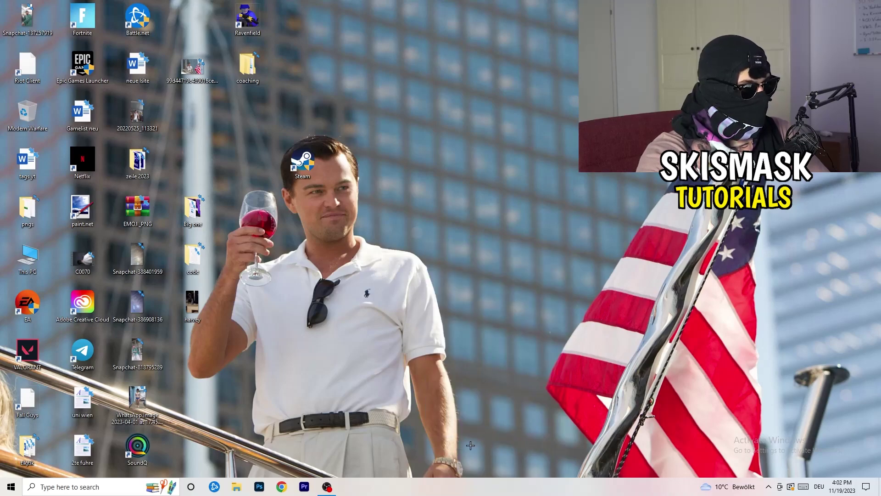
{"action": "left_click", "coordinate": [509, 23]}
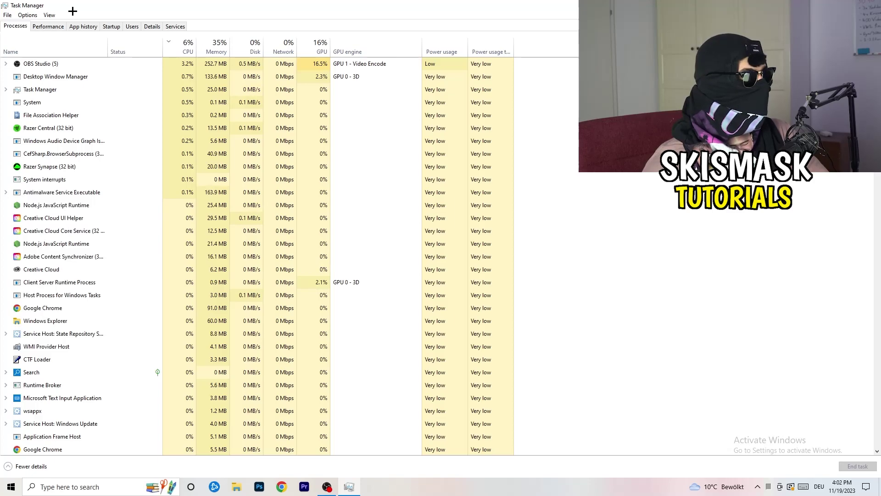
Step: Sort processes by CPU and GPU usage, inspecting OBS Studio's process actions without changes
{"action": "left_click", "coordinate": [188, 46]}
{"action": "left_click", "coordinate": [307, 47]}
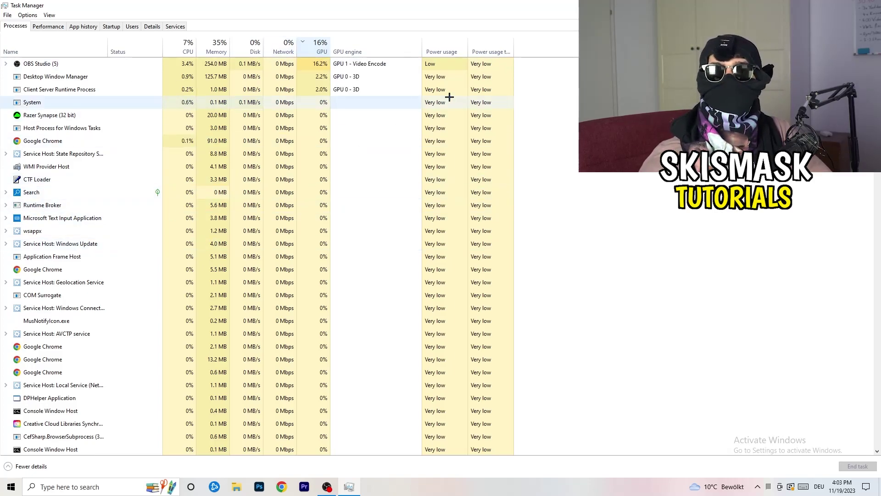
{"action": "right_click", "coordinate": [321, 67]}
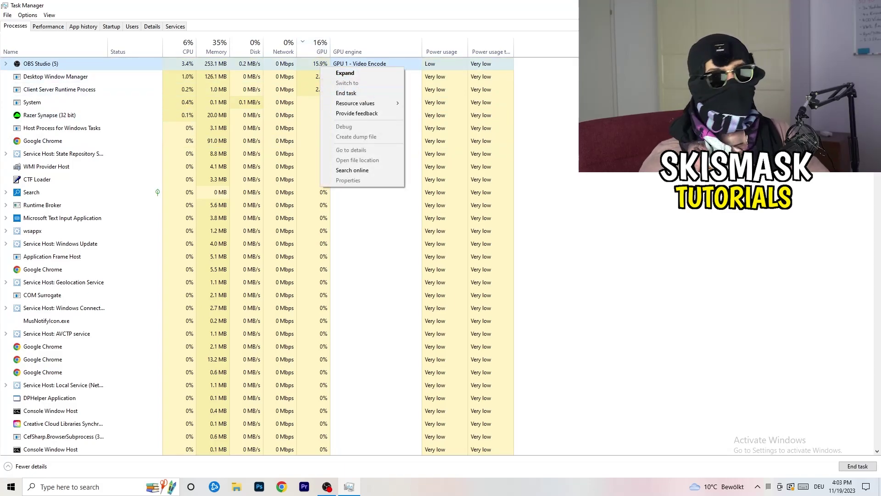
{"action": "key", "text": "Escape"}
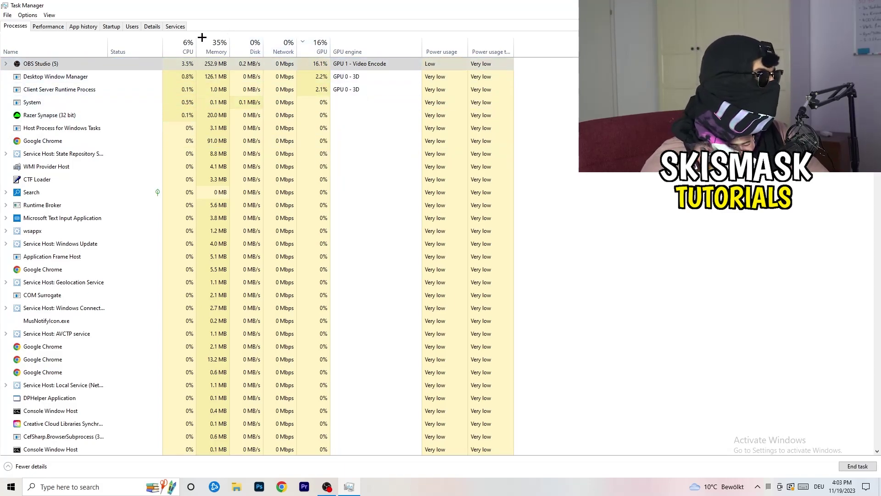
{"action": "left_click", "coordinate": [186, 46]}
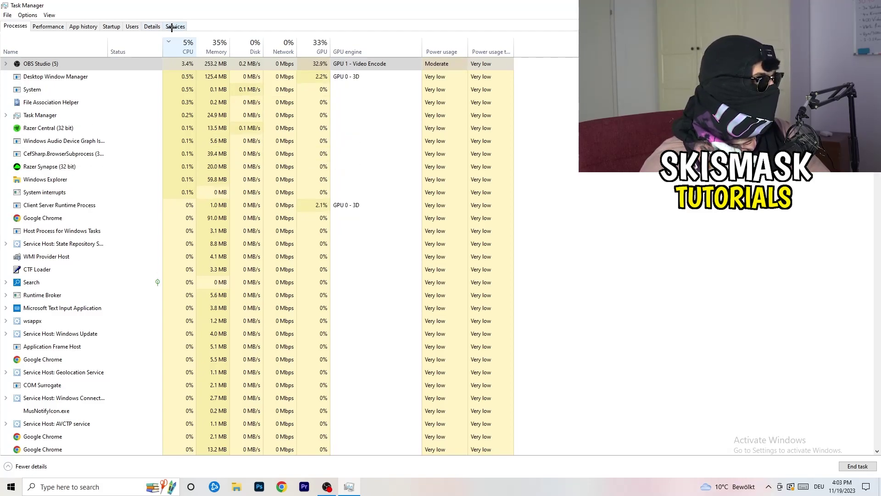
Step: Check Creative Cloud UI Helper's priority options in Details, then view the Startup apps list
{"action": "left_click", "coordinate": [144, 27]}
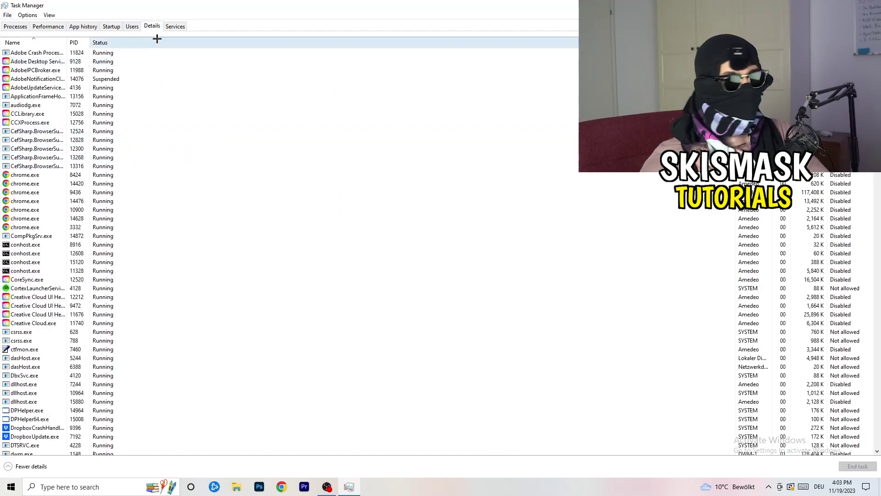
{"action": "scroll", "coordinate": [137, 234], "scroll_direction": "down", "scroll_amount": 5}
{"action": "scroll", "coordinate": [130, 237], "scroll_direction": "up", "scroll_amount": 5}
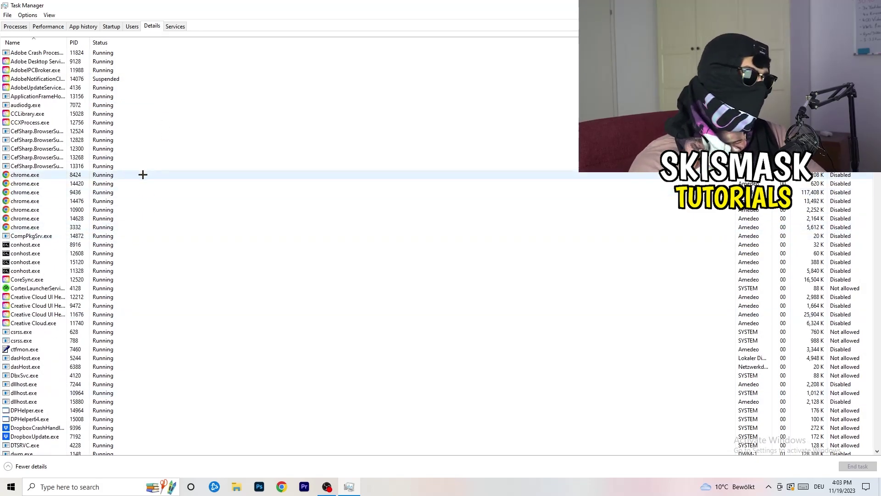
{"action": "scroll", "coordinate": [110, 219], "scroll_direction": "down", "scroll_amount": 3}
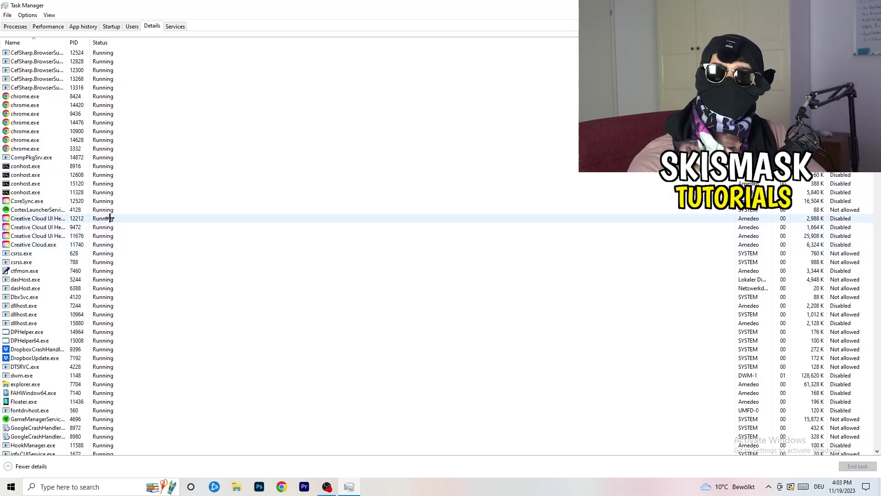
{"action": "right_click", "coordinate": [36, 236]}
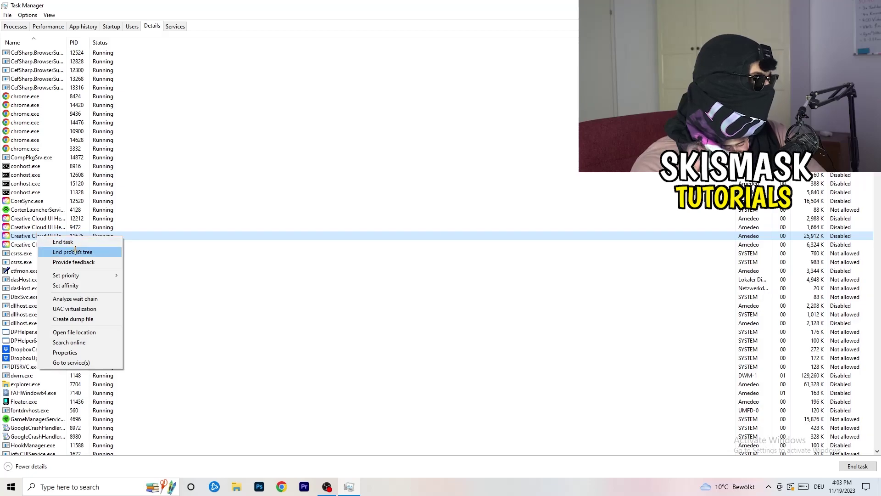
{"action": "mouse_move", "coordinate": [98, 275]}
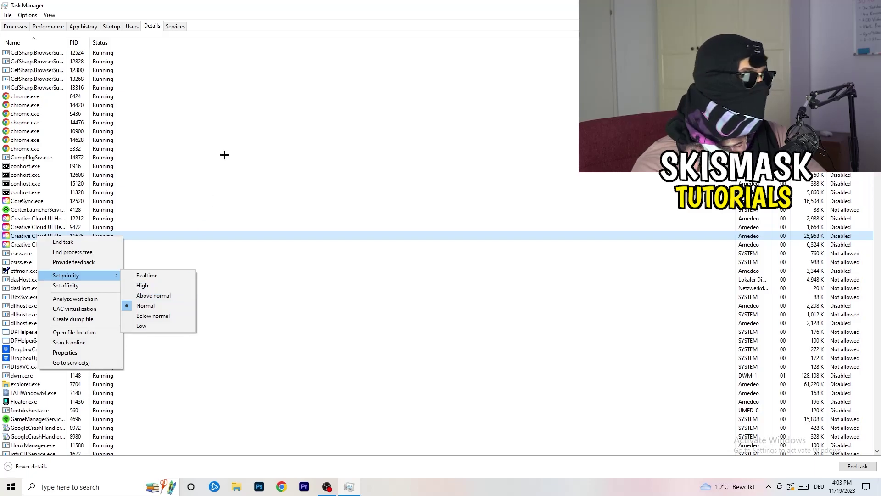
{"action": "left_click", "coordinate": [112, 26]}
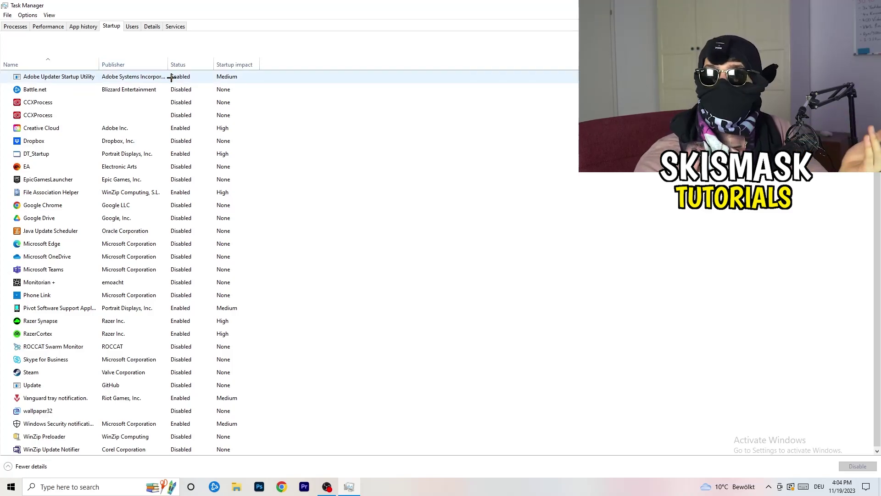
Step: Leave DT_Startup unchanged and close Task Manager
{"action": "right_click", "coordinate": [202, 151]}
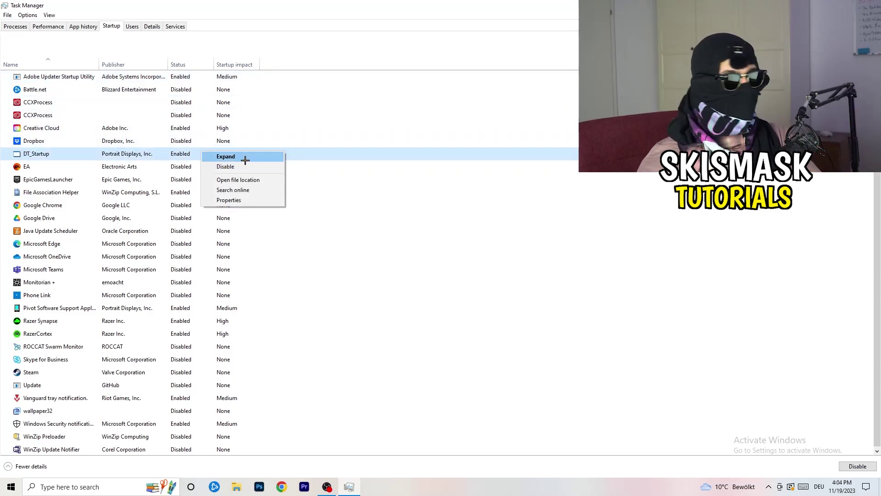
{"action": "left_click", "coordinate": [515, 30]}
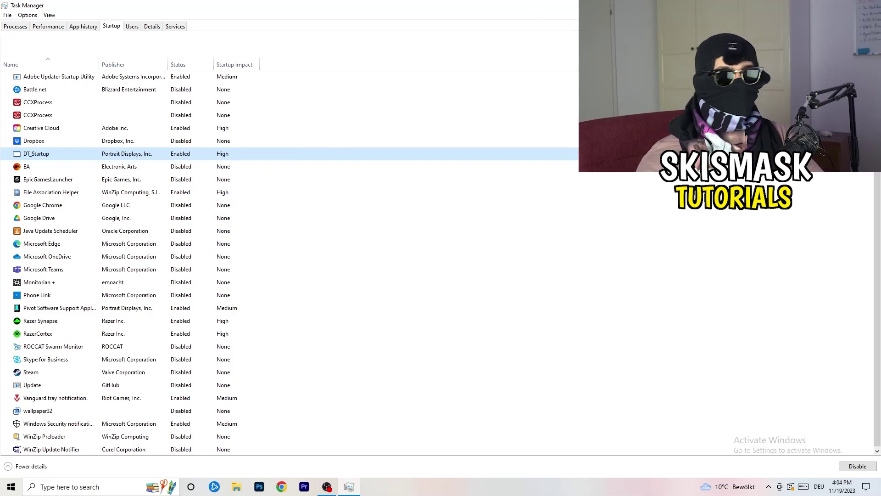
{"action": "key", "text": "alt+F4"}
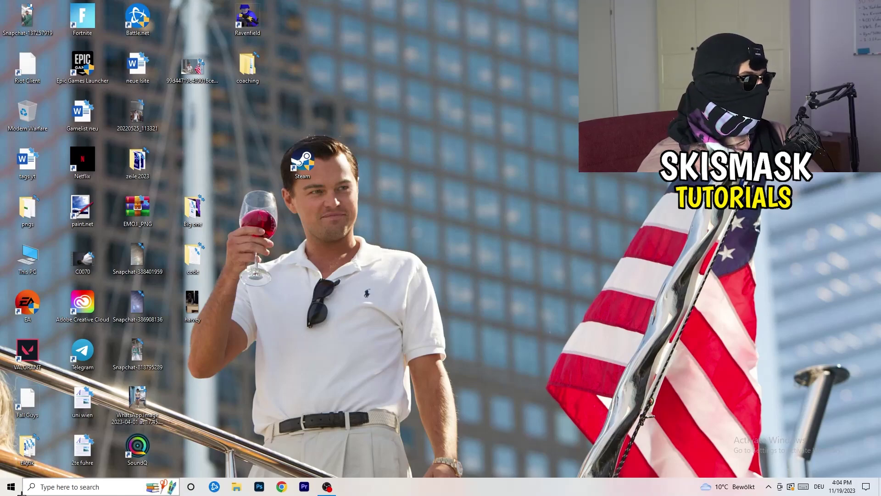
Step: Reopen Settings from Start and go to the System Display page
{"action": "left_click", "coordinate": [7, 490]}
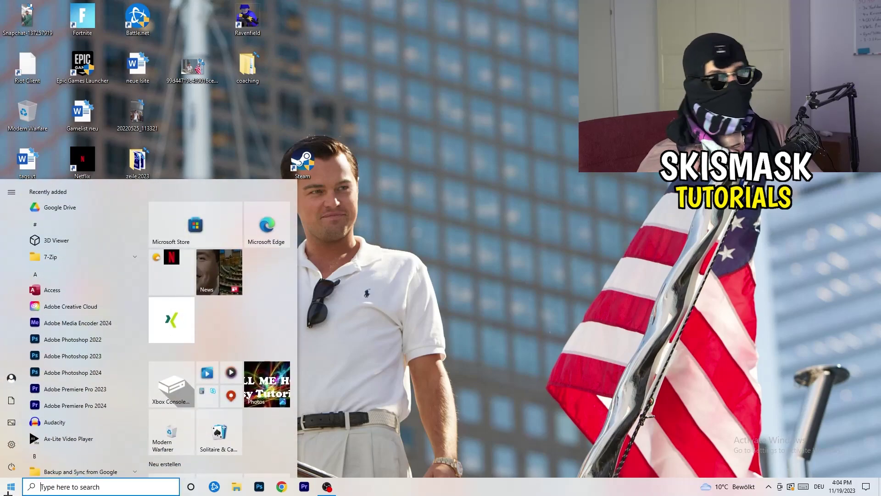
{"action": "left_click", "coordinate": [9, 450]}
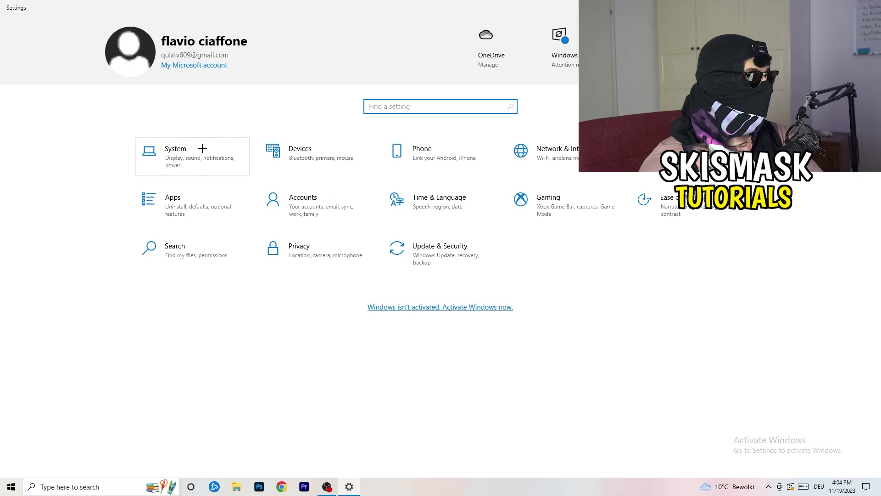
{"action": "left_click", "coordinate": [203, 148]}
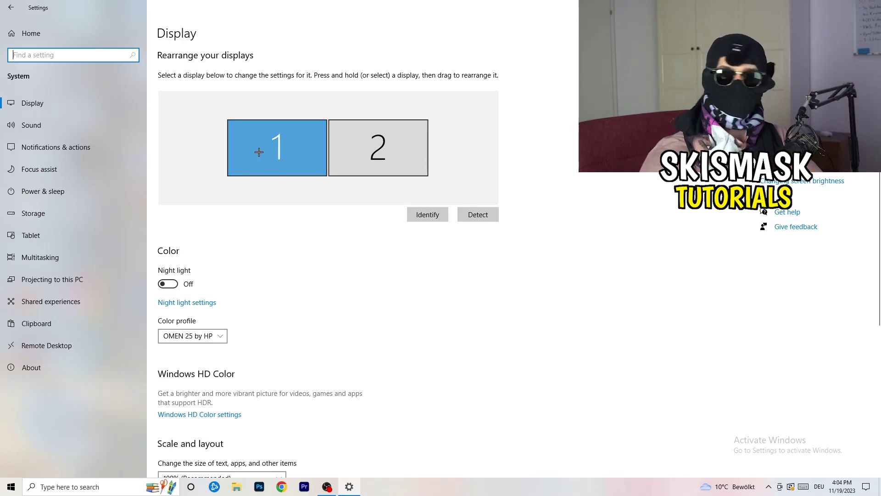
Step: Keep display scaling at 100% and open the Power & sleep settings
{"action": "scroll", "coordinate": [321, 168], "scroll_direction": "down", "scroll_amount": 5}
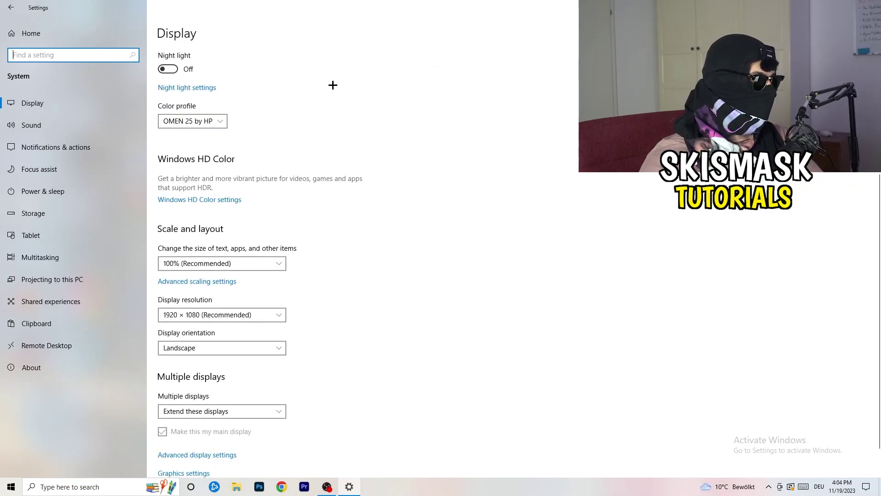
{"action": "left_click", "coordinate": [249, 265]}
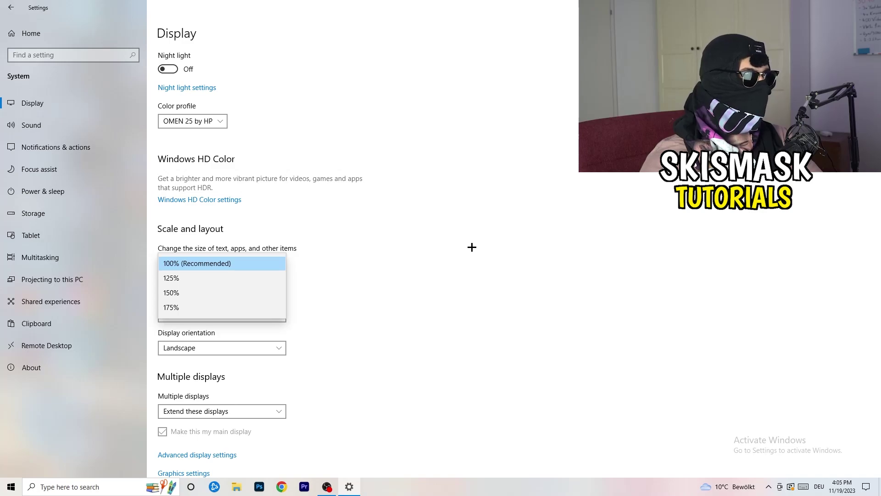
{"action": "left_click", "coordinate": [462, 244]}
{"action": "scroll", "coordinate": [374, 252], "scroll_direction": "down", "scroll_amount": 1}
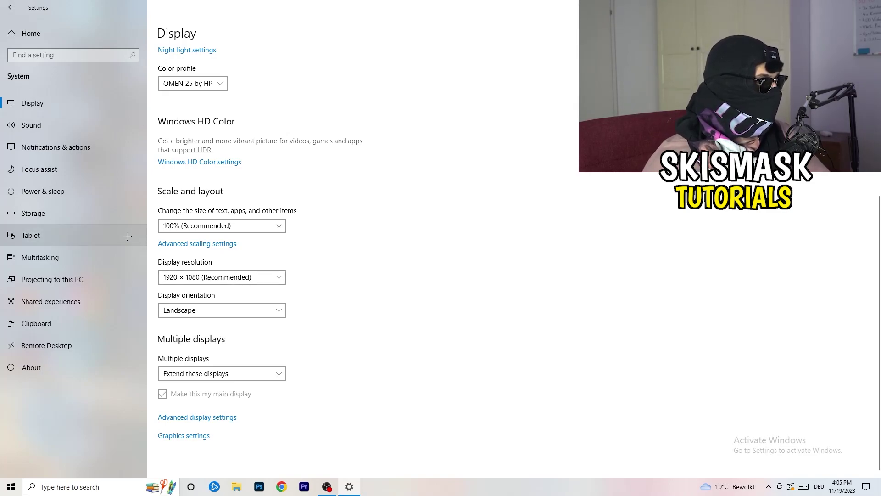
{"action": "left_click", "coordinate": [60, 191]}
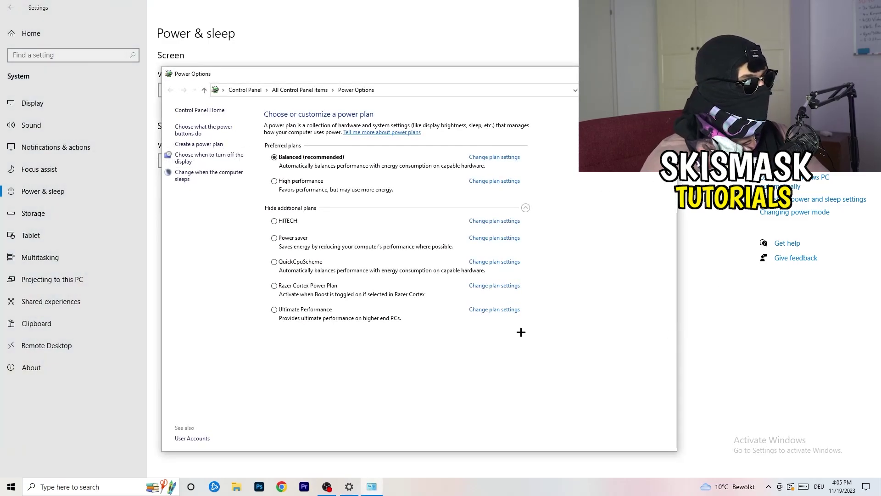
Step: Review the additional power plans and close Power Options with Balanced kept
{"action": "left_click", "coordinate": [527, 209]}
{"action": "left_click", "coordinate": [526, 209]}
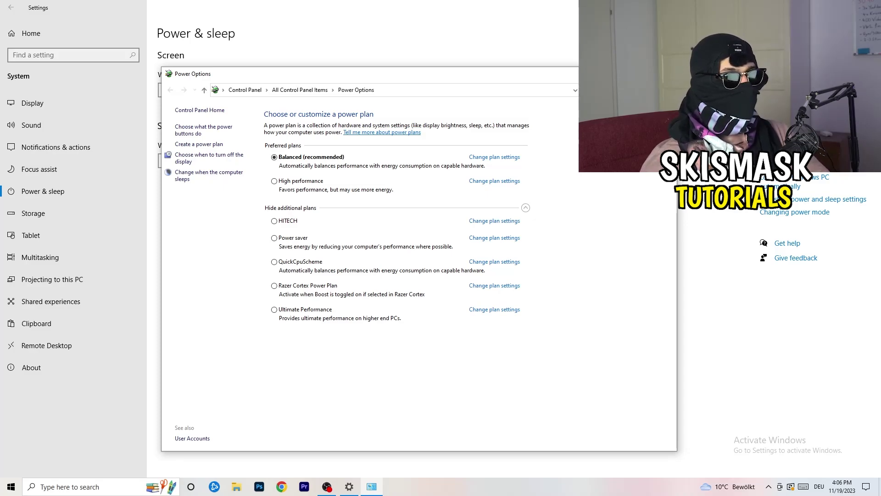
{"action": "left_click", "coordinate": [667, 74]}
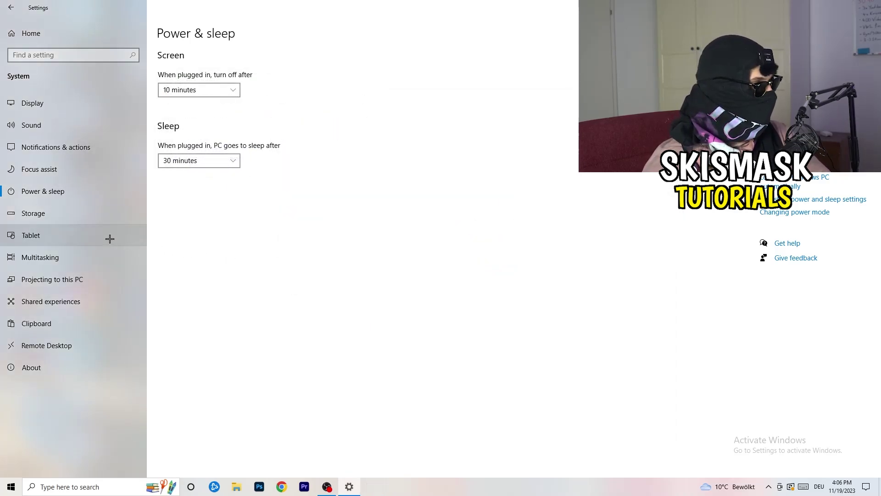
Step: Go to Storage settings and open the Storage Sense configuration page
{"action": "left_click", "coordinate": [61, 219]}
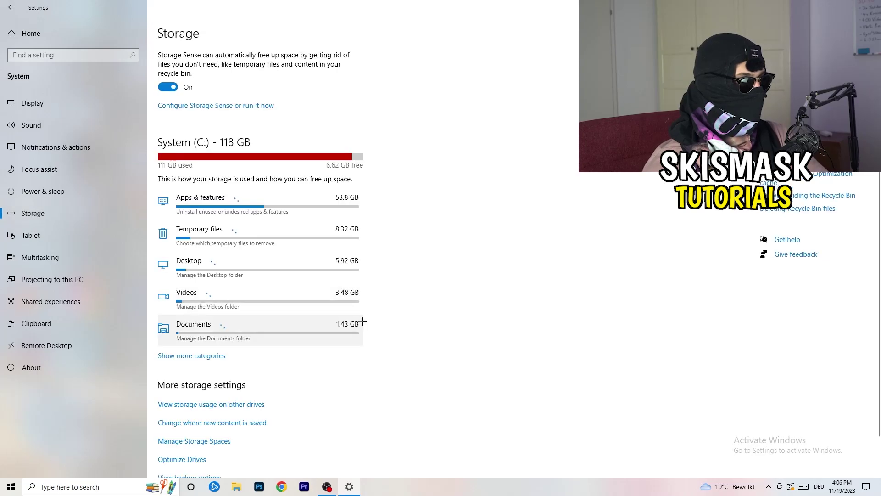
{"action": "left_click", "coordinate": [221, 108]}
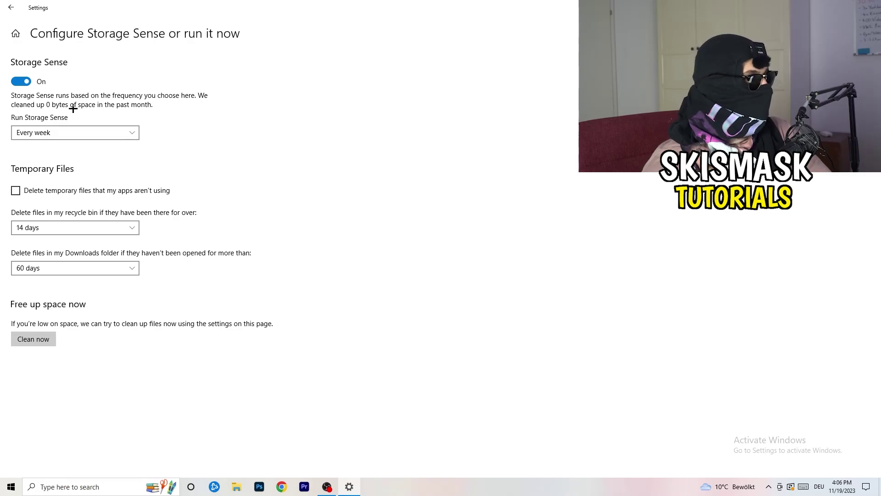
Step: Keep Storage Sense running every week and enable deleting temporary files apps aren't using
{"action": "left_click", "coordinate": [75, 132]}
{"action": "left_click", "coordinate": [275, 137]}
{"action": "left_click", "coordinate": [52, 191]}
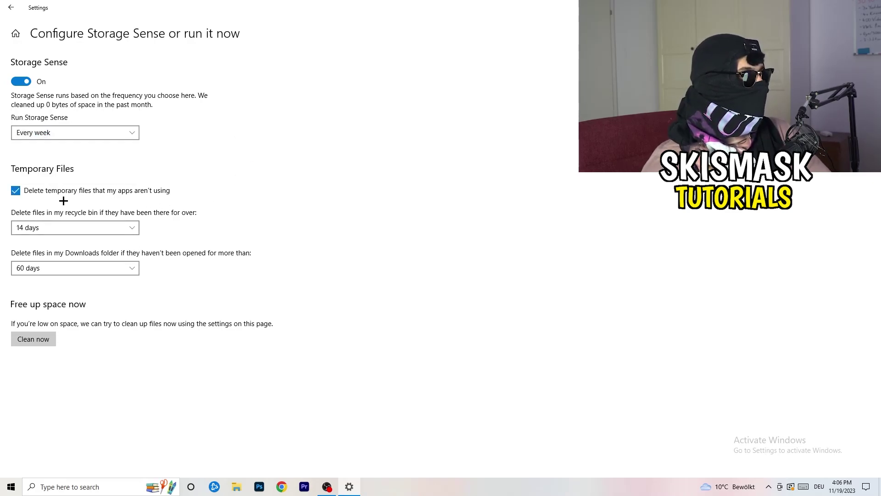
Step: Leave Recycle Bin cleanup at 14 days and Downloads cleanup at 60 days, then return to Storage
{"action": "left_click", "coordinate": [66, 228]}
{"action": "left_click", "coordinate": [303, 181]}
{"action": "left_click", "coordinate": [127, 224]}
{"action": "left_click", "coordinate": [393, 160]}
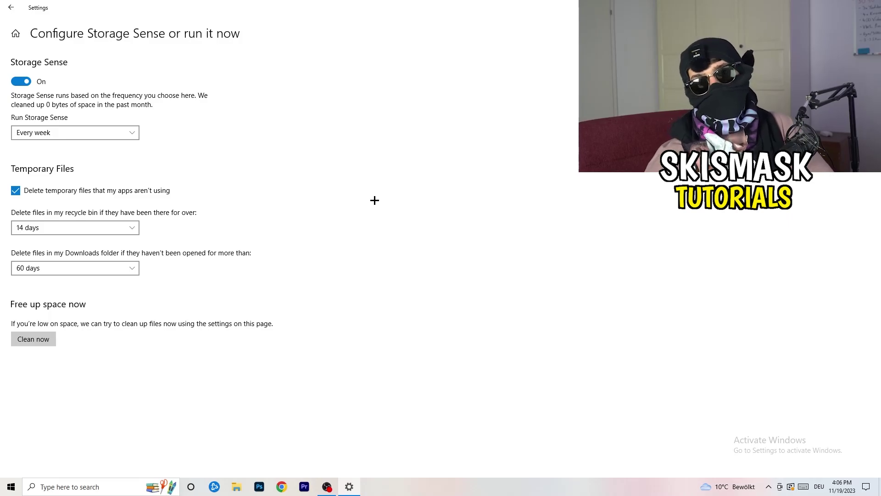
{"action": "left_click", "coordinate": [81, 268]}
{"action": "left_click", "coordinate": [182, 264]}
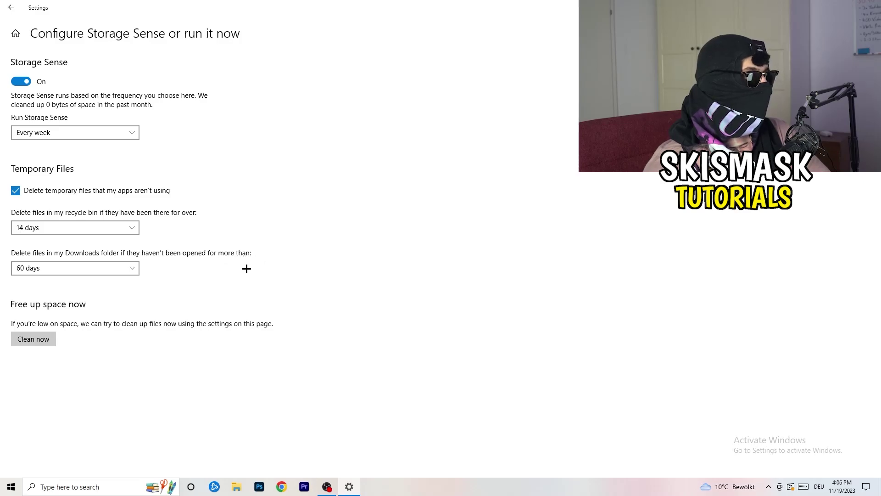
{"action": "left_click", "coordinate": [105, 269]}
{"action": "left_click", "coordinate": [432, 223]}
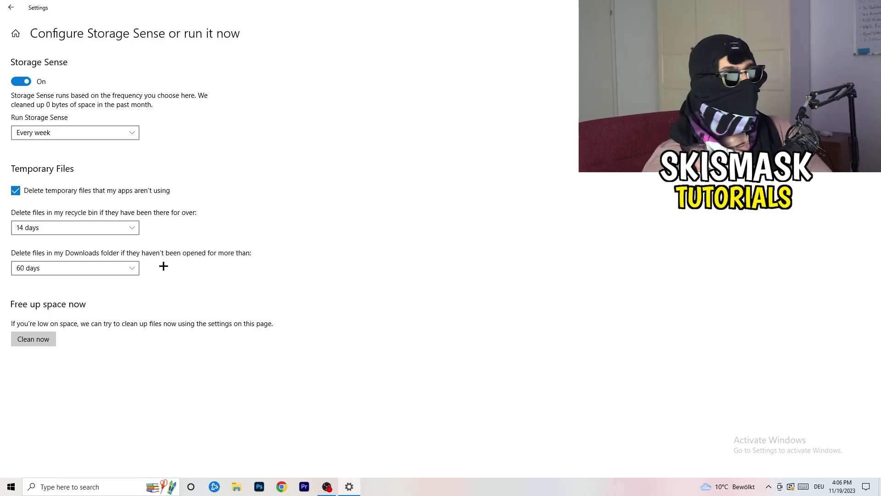
{"action": "left_click", "coordinate": [10, 11]}
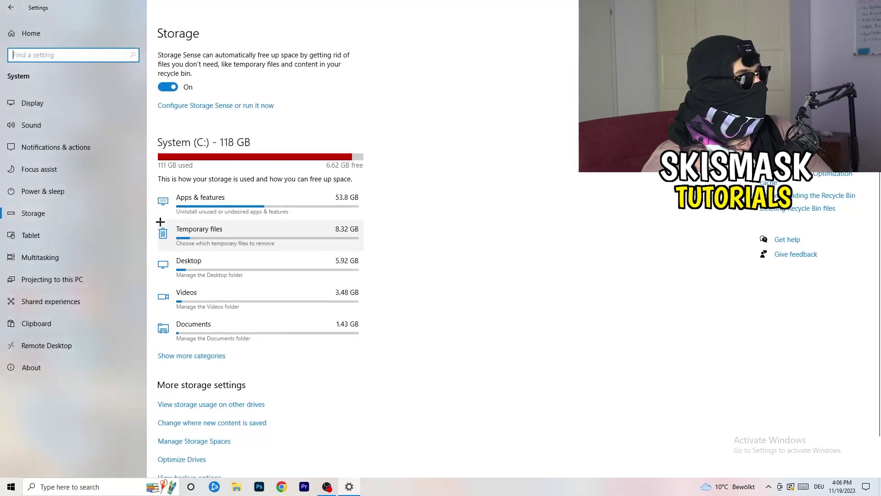
Step: Review the Update & Security page from Settings home, then close Settings
{"action": "key", "text": "alt+Left"}
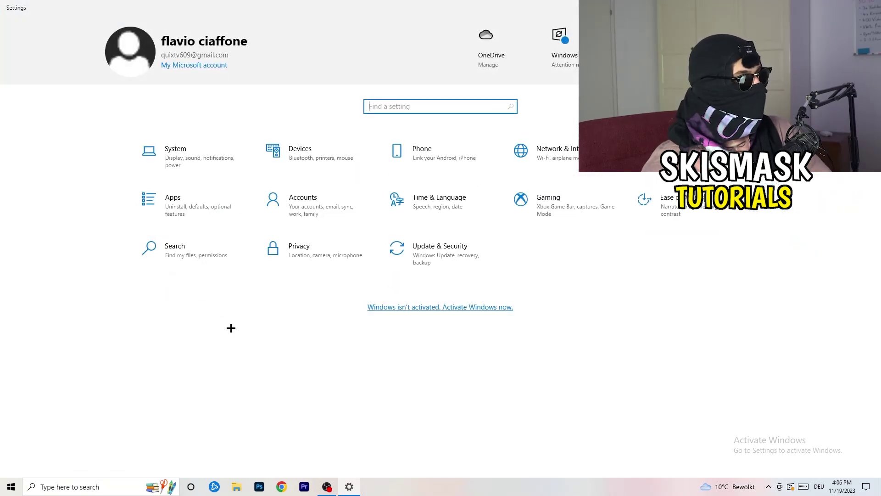
{"action": "left_click", "coordinate": [433, 258]}
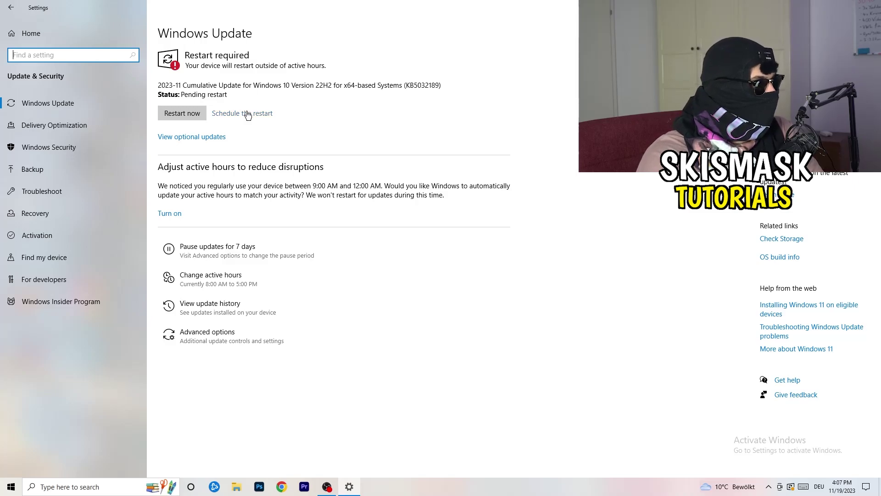
{"action": "key", "text": "alt+F4"}
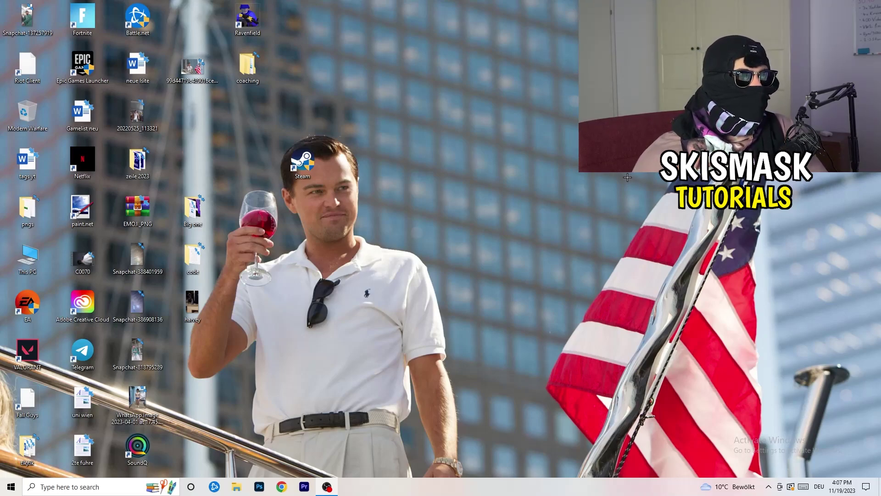
Step: Launch NVIDIA Control Panel from the desktop context menu
{"action": "right_click", "coordinate": [534, 194]}
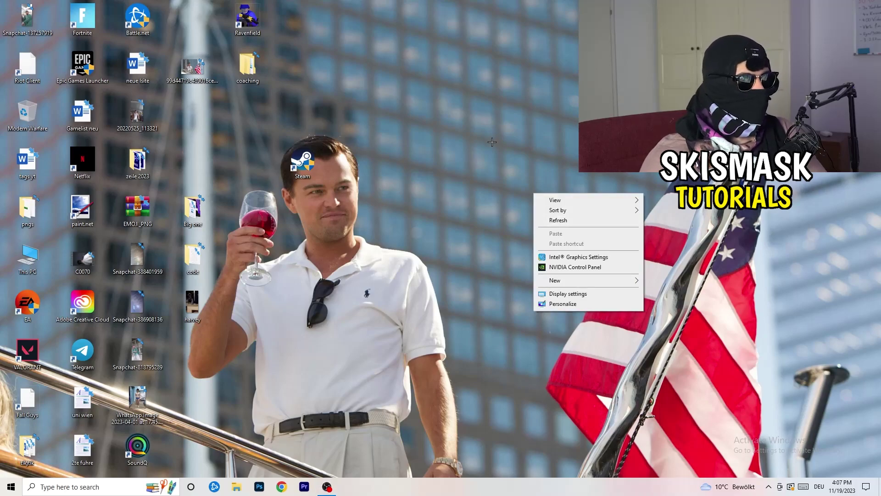
{"action": "left_click", "coordinate": [588, 267]}
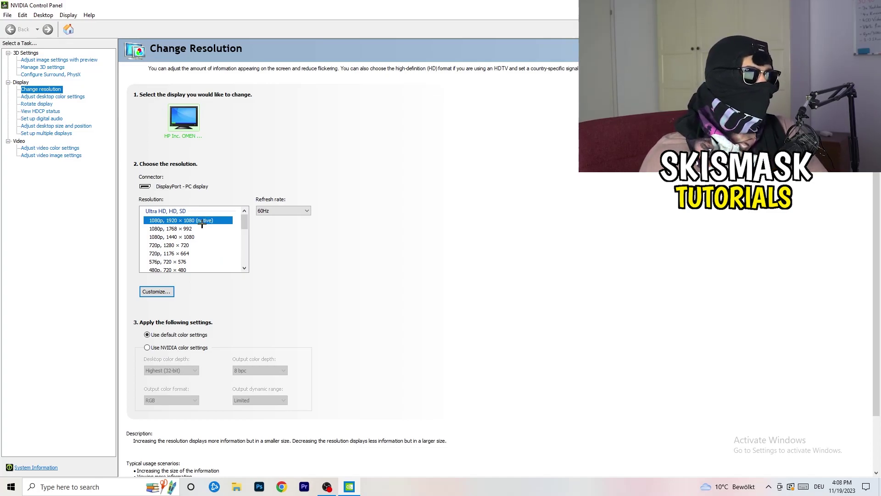
Step: View the 3D 'Adjust image settings with preview' page, then close NVIDIA Control Panel
{"action": "left_click", "coordinate": [47, 61]}
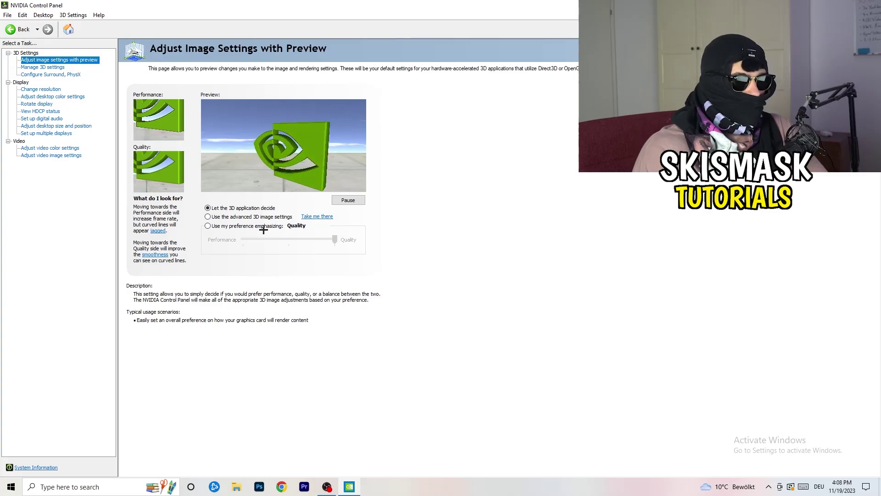
{"action": "key", "text": "alt+F4"}
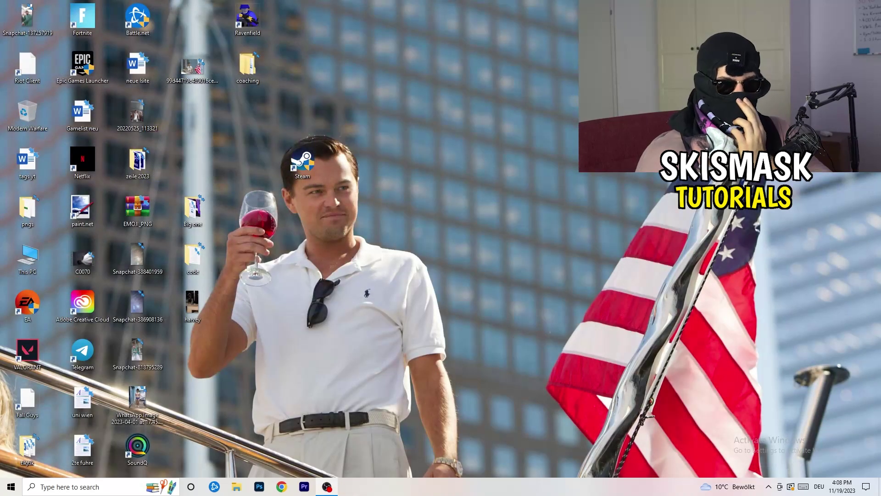